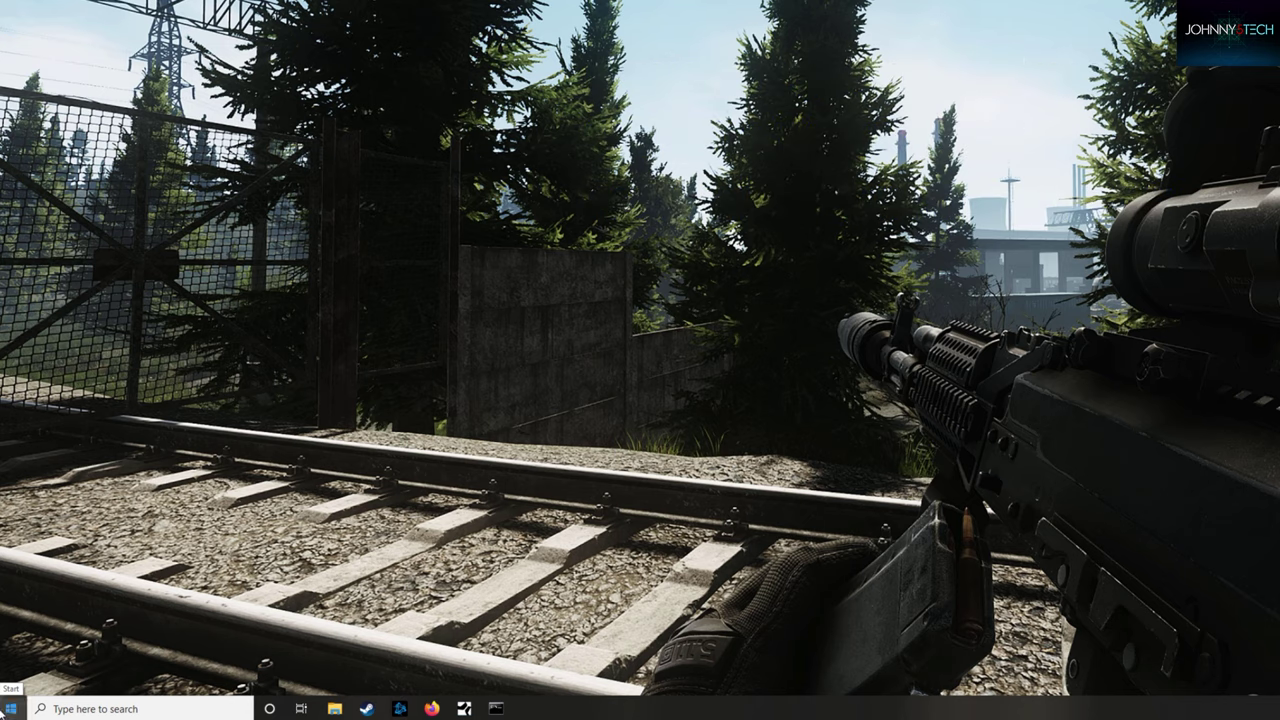
Step: Open Command Prompt by searching for 'cmd' from the Start menu
right_click(4, 707)
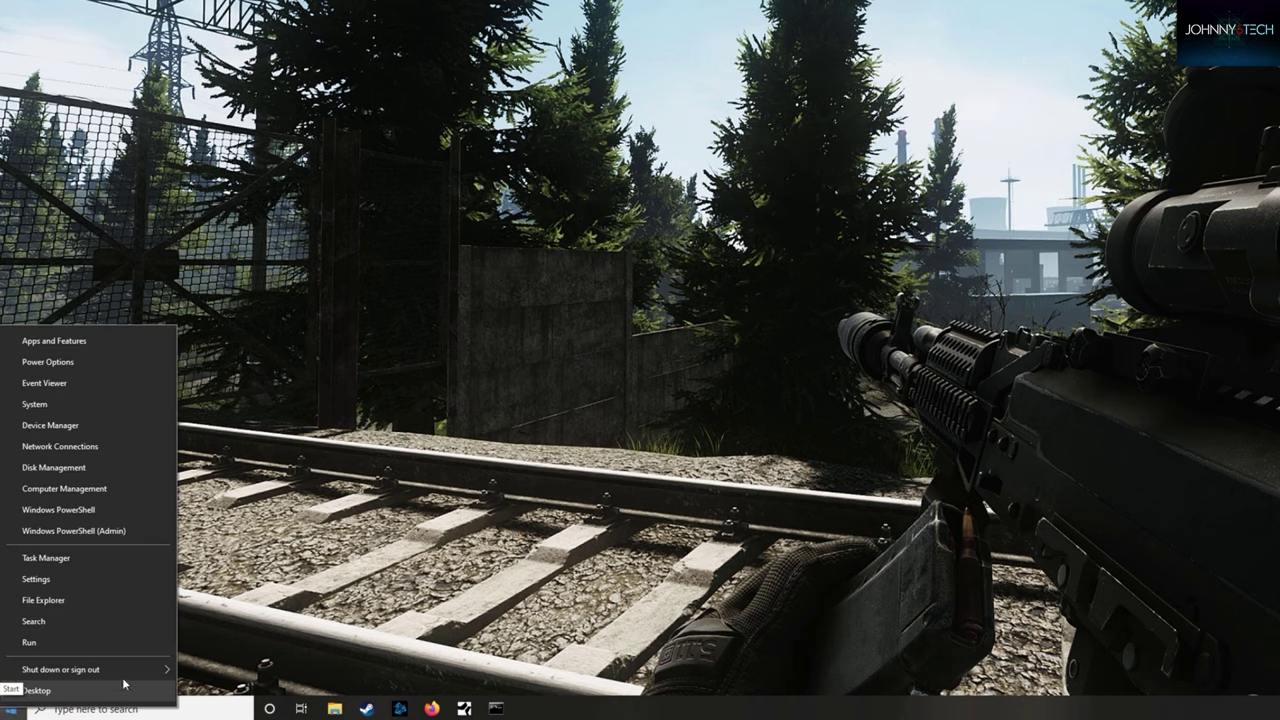
click(111, 620)
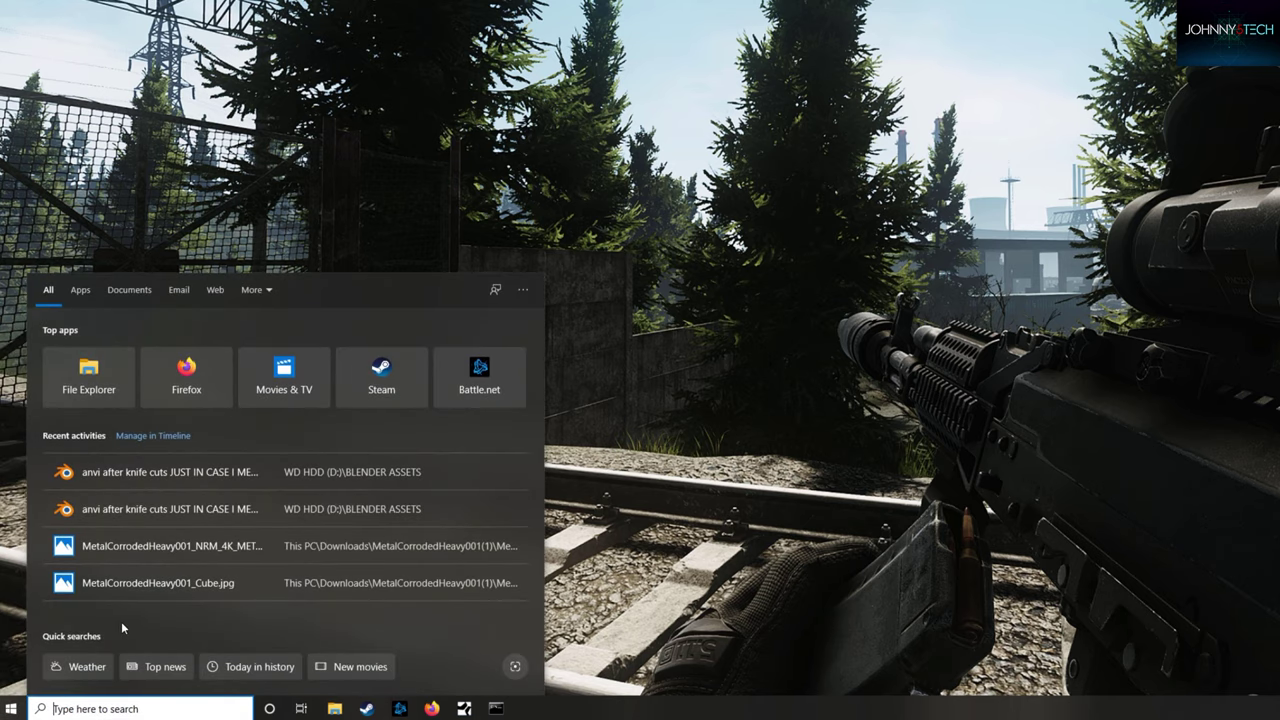
text(c)
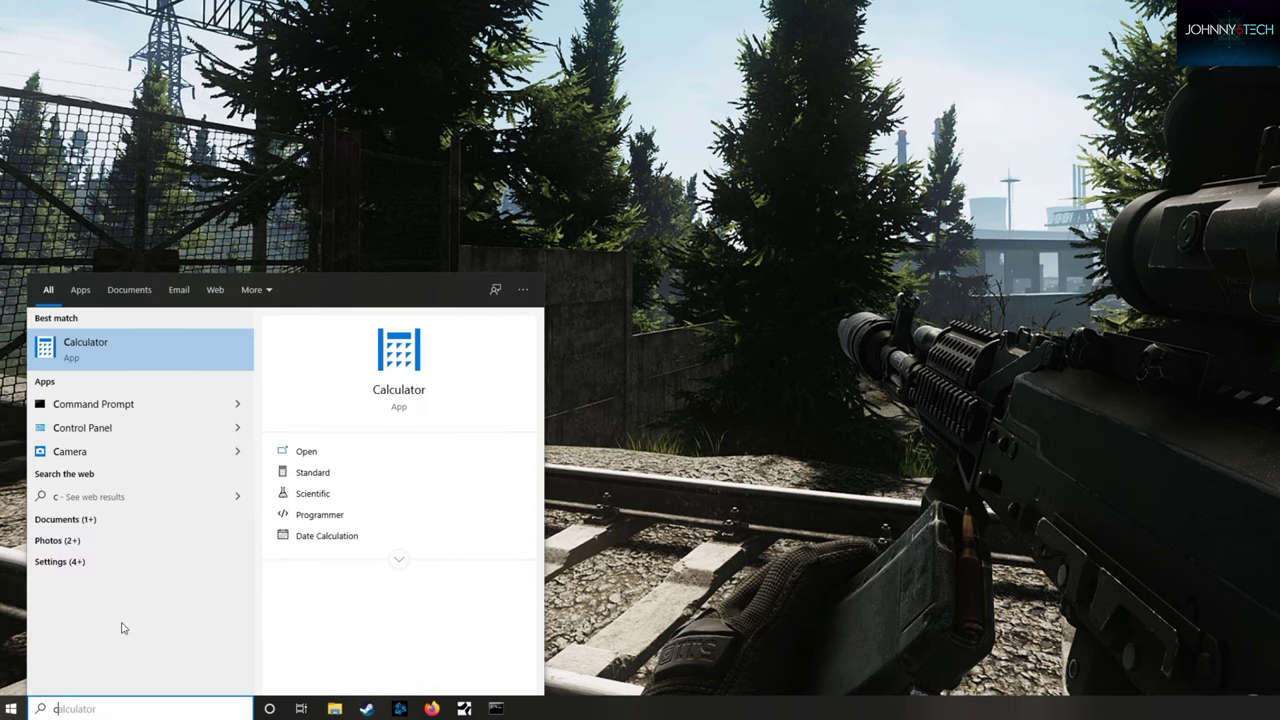
text(md)
key(Return)
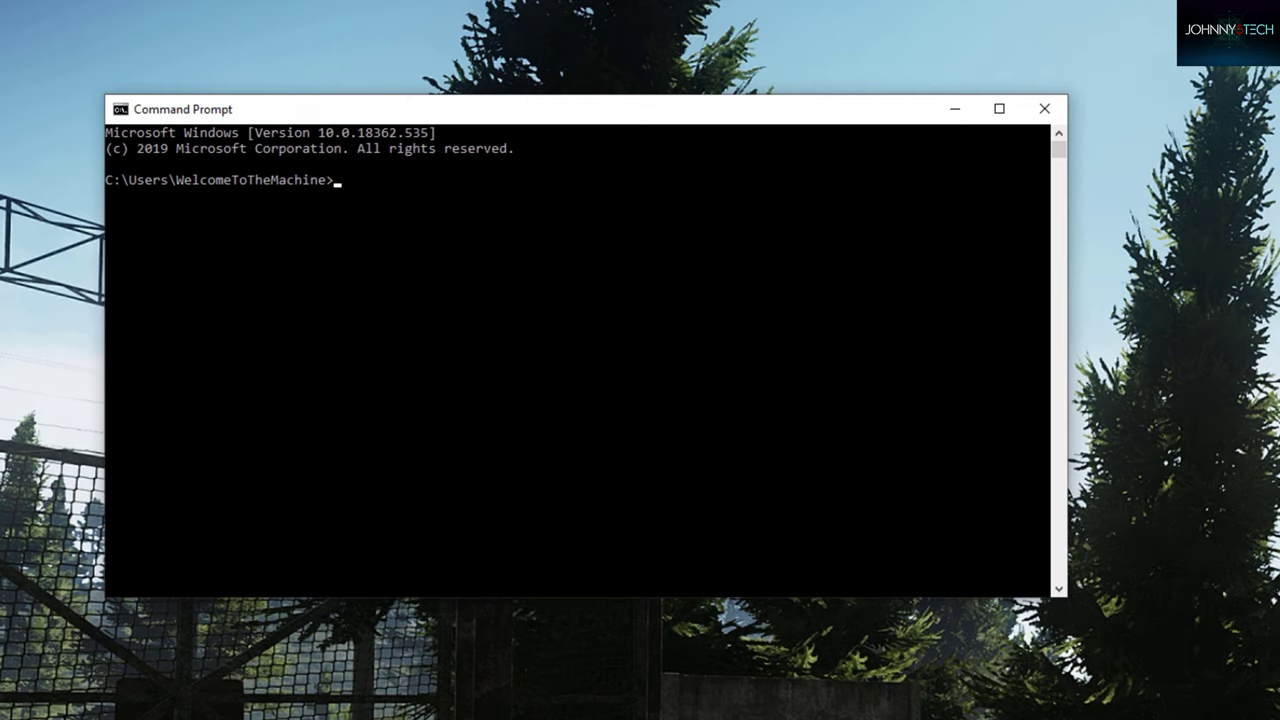
Step: Run ipconfig to reveal the PC's default gateway address
text(ipconfig)
key(Return)
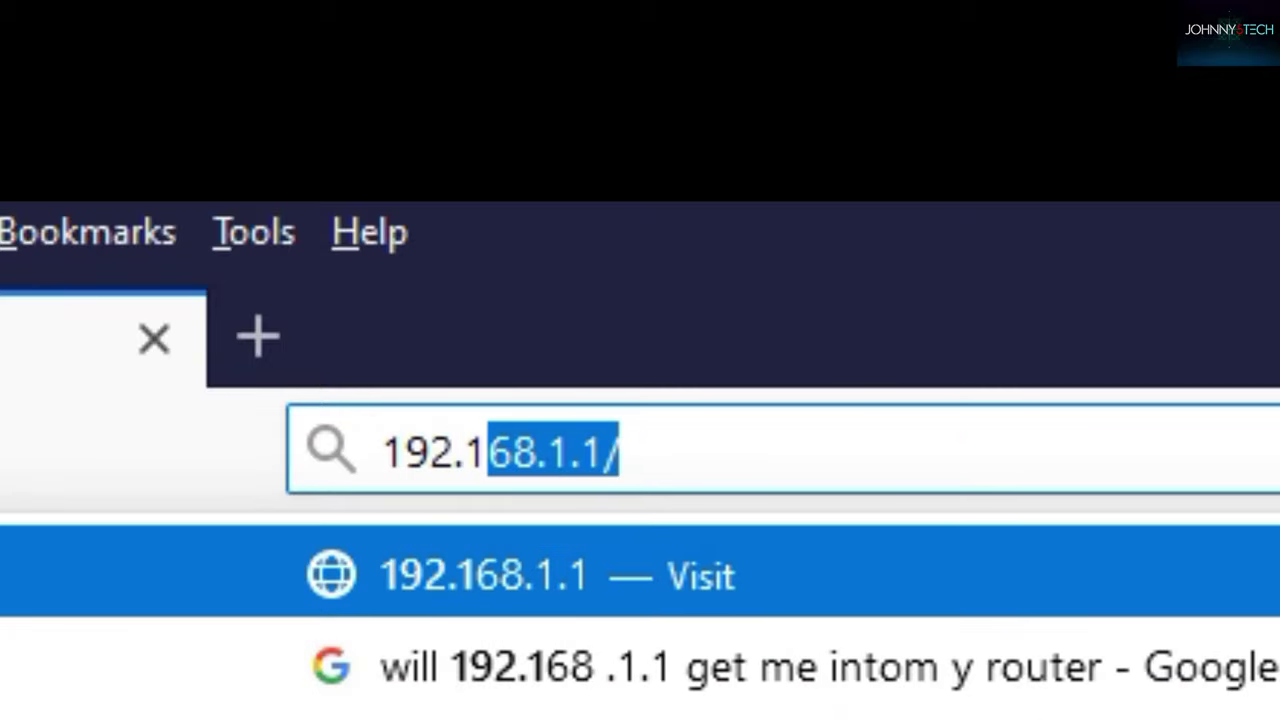
Step: Enter the router's gateway address 192.168.1.1 in Firefox's address bar
text(8.1.1)
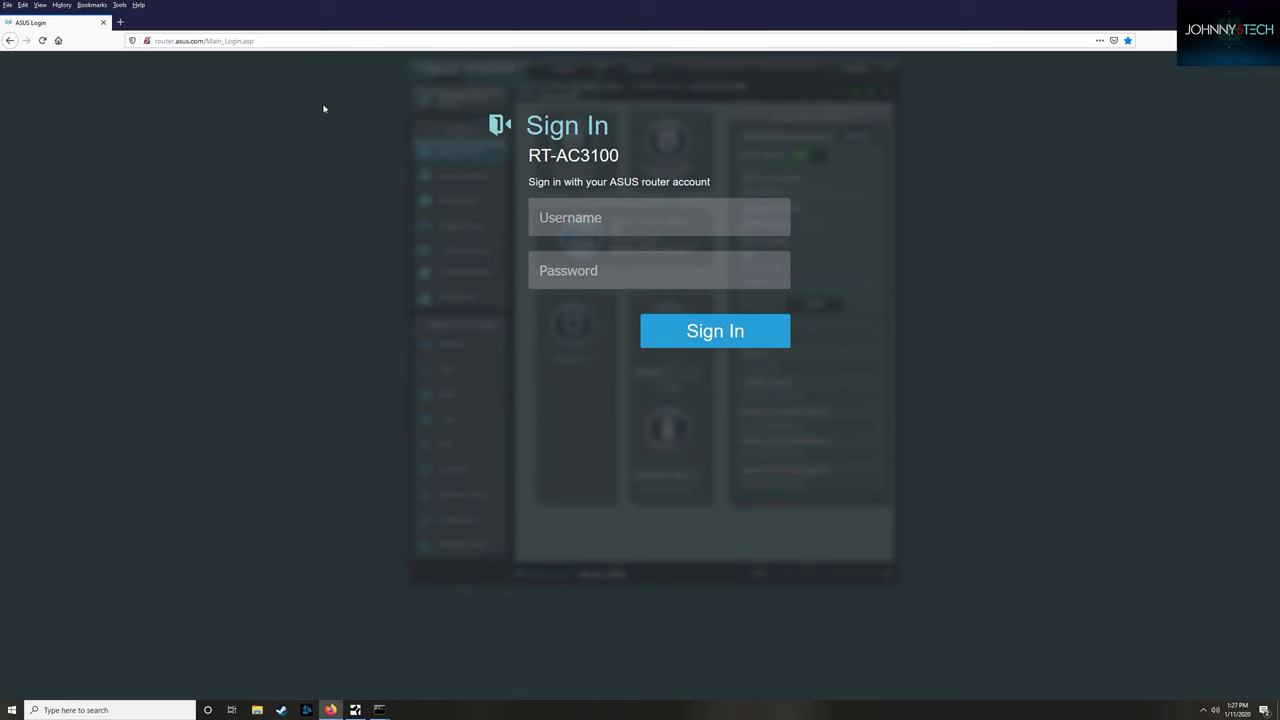
Step: Sign in to the RT-AC3100 with username admin and the router password
click(640, 202)
text(admin)
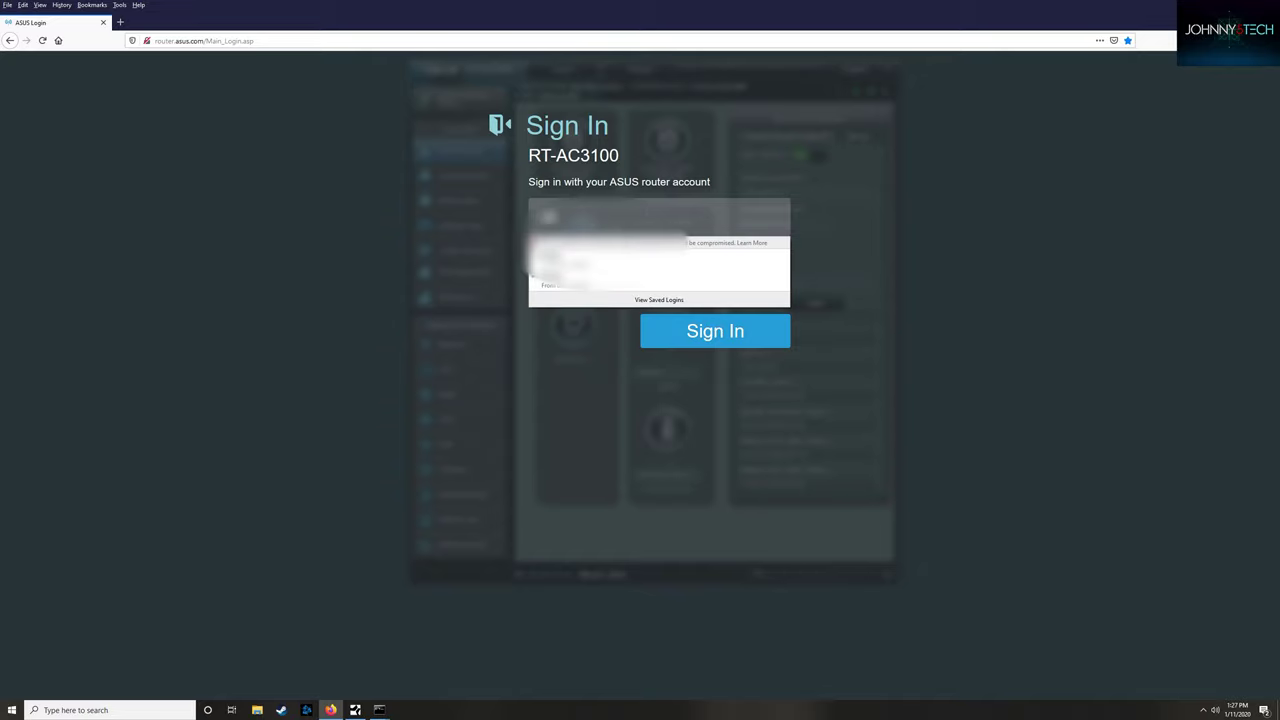
key(Tab)
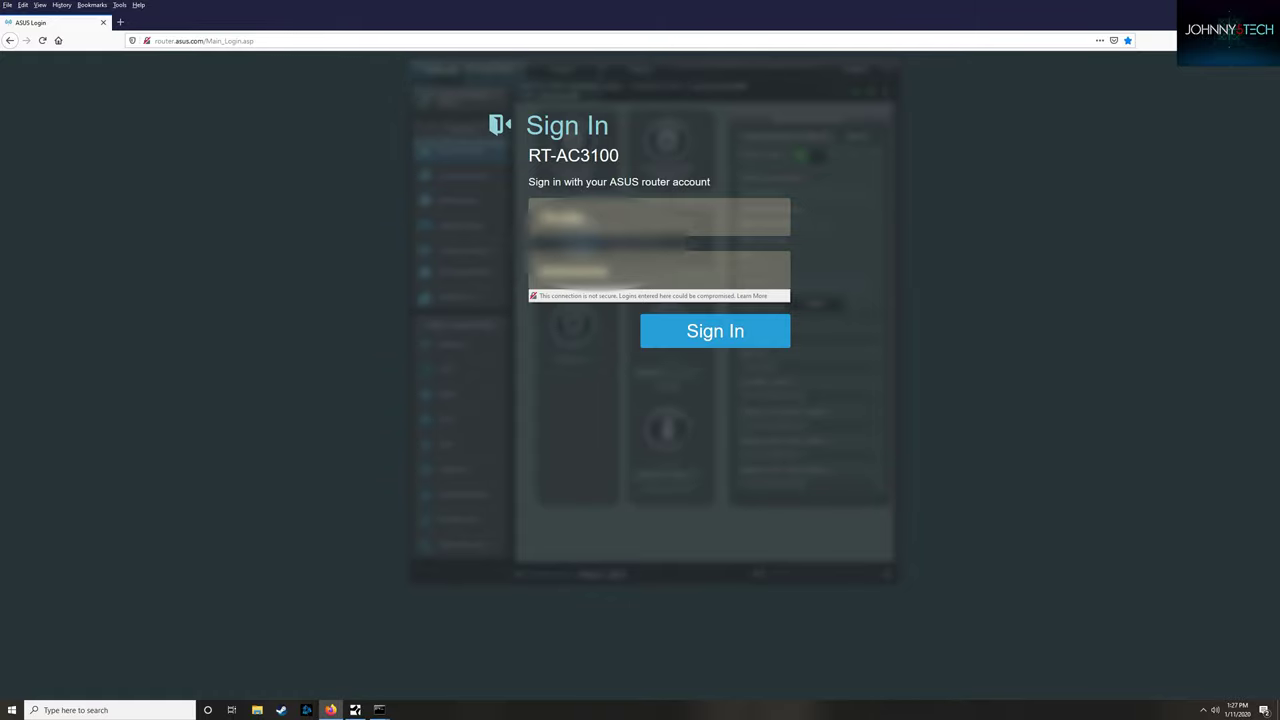
key(Return)
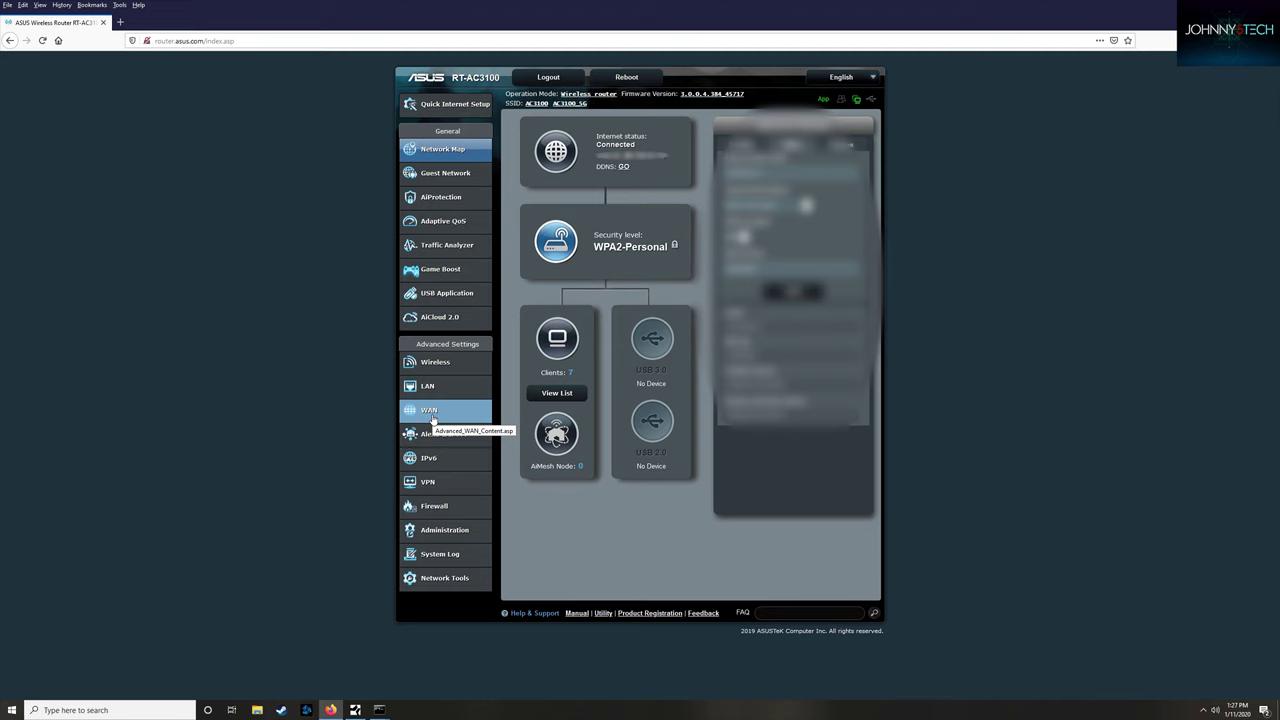
Step: Go to WAN settings and its Virtual Server / Port Forwarding tab
click(432, 418)
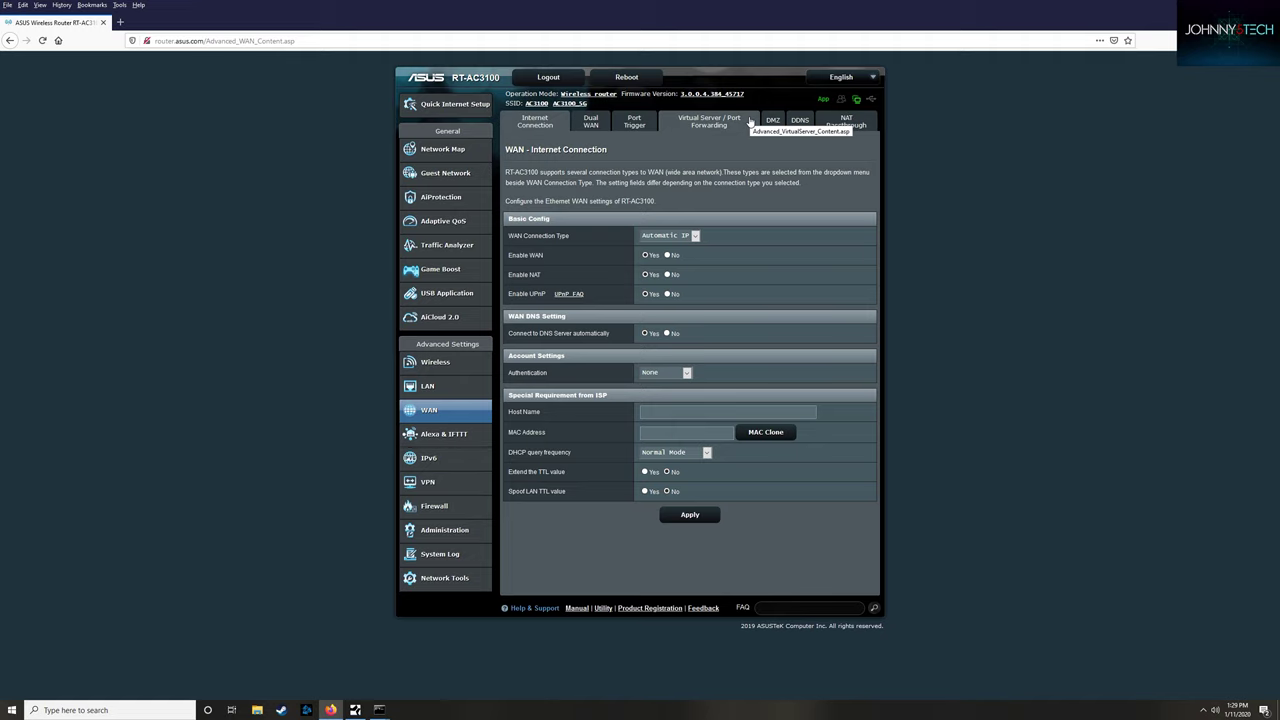
click(750, 121)
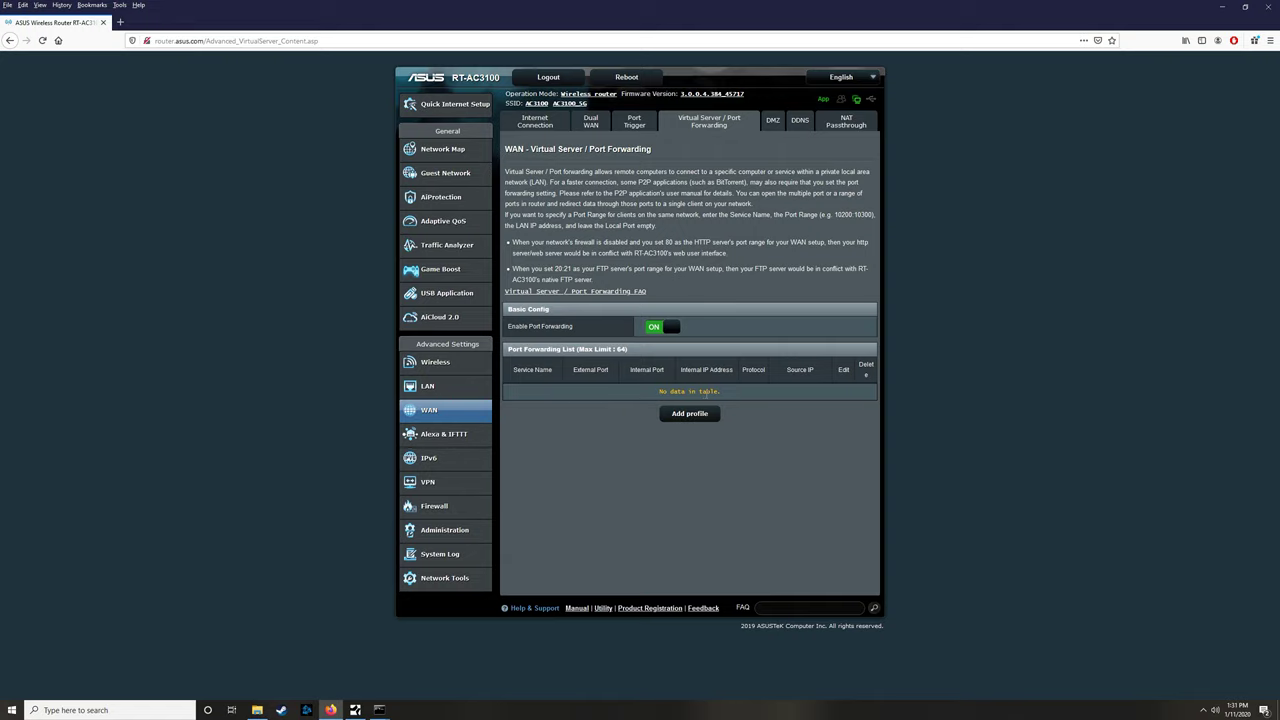
Step: Add rule IW: UDP, external and internal port 28950, forwarded to 192.168.1.139
click(711, 417)
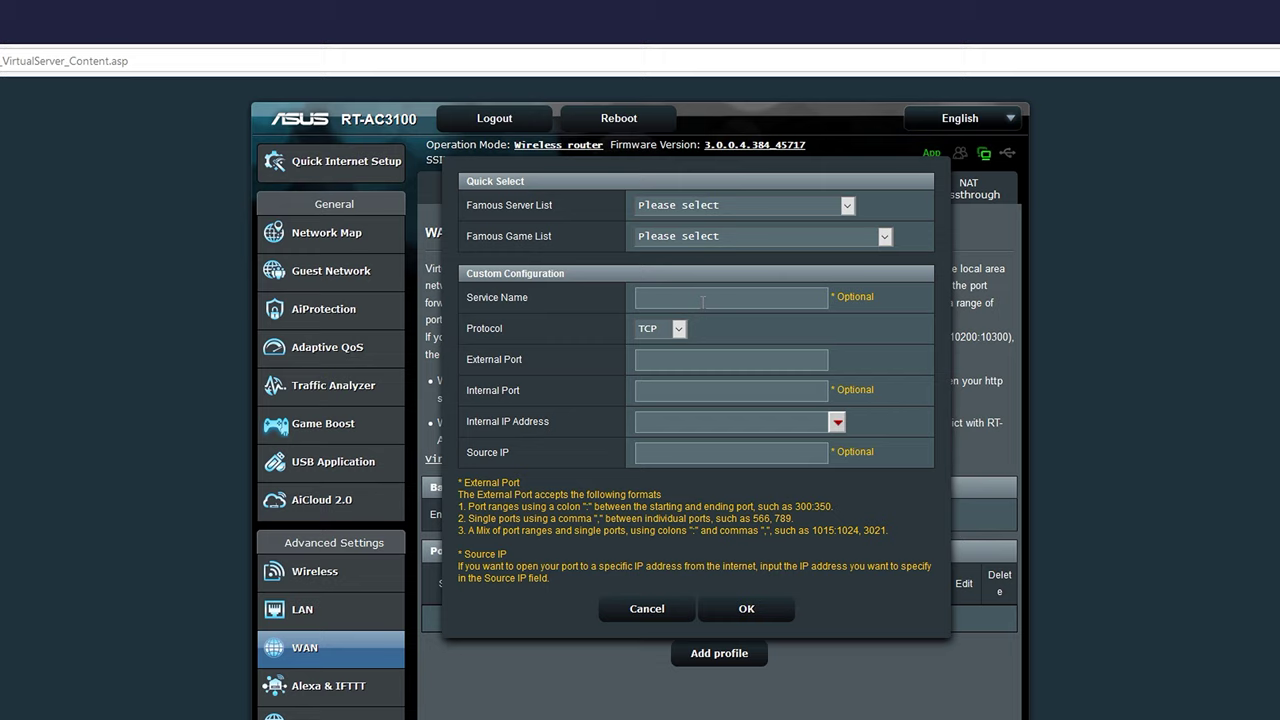
text(IW)
key(Tab)
key(Tab)
click(662, 330)
click(670, 364)
click(682, 357)
text(28950)
key(Tab)
text(28950)
key(Tab)
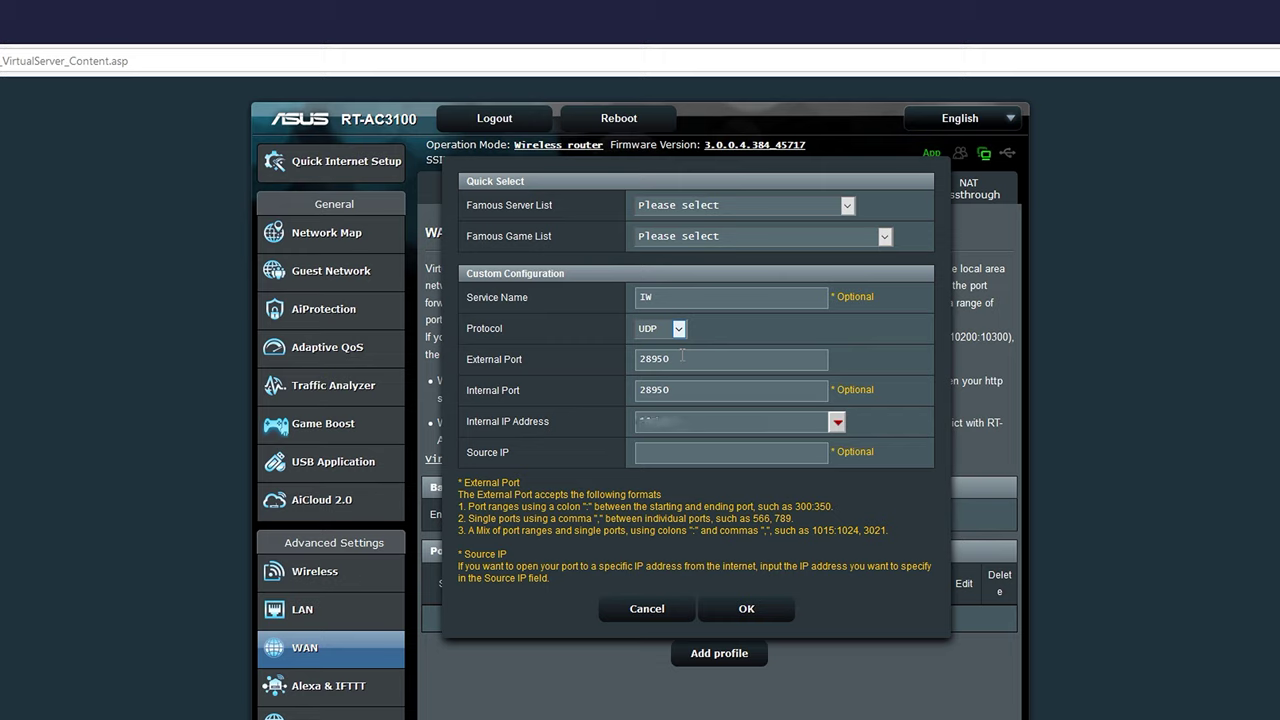
click(746, 607)
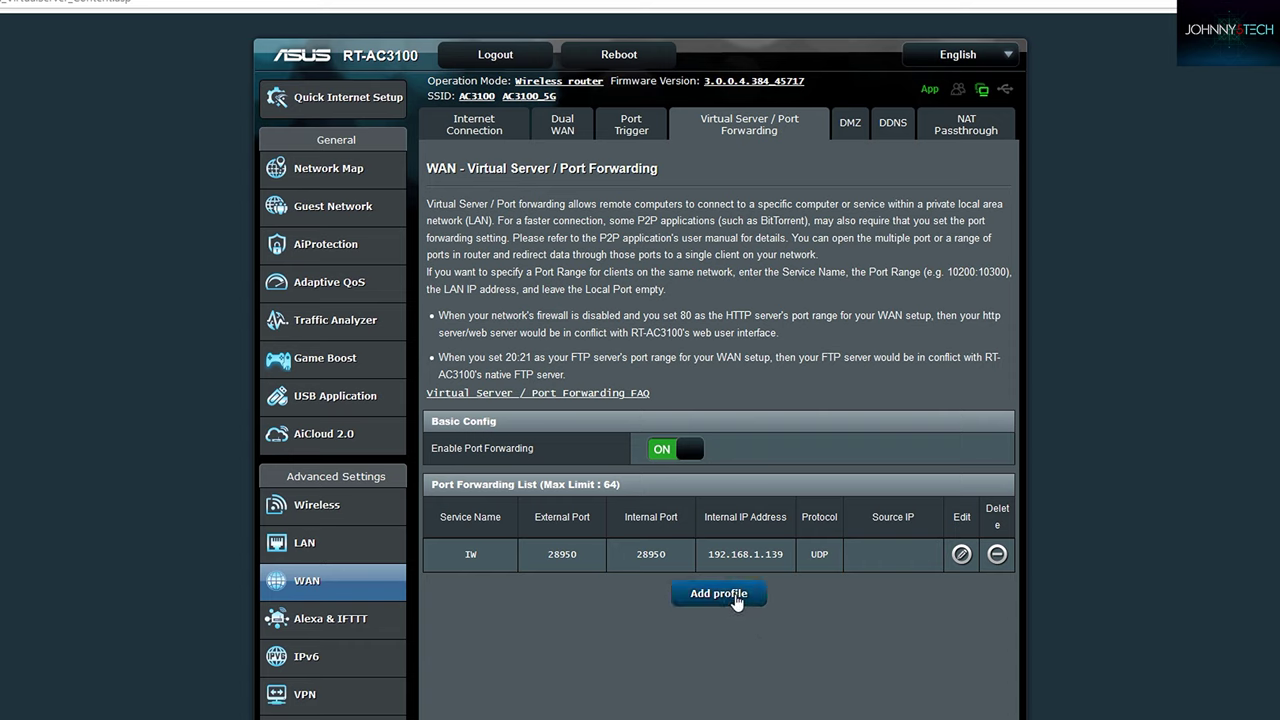
Step: Add rule MW: UDP, external and internal port 3074, forwarded to 192.168.1.139
click(737, 597)
click(712, 233)
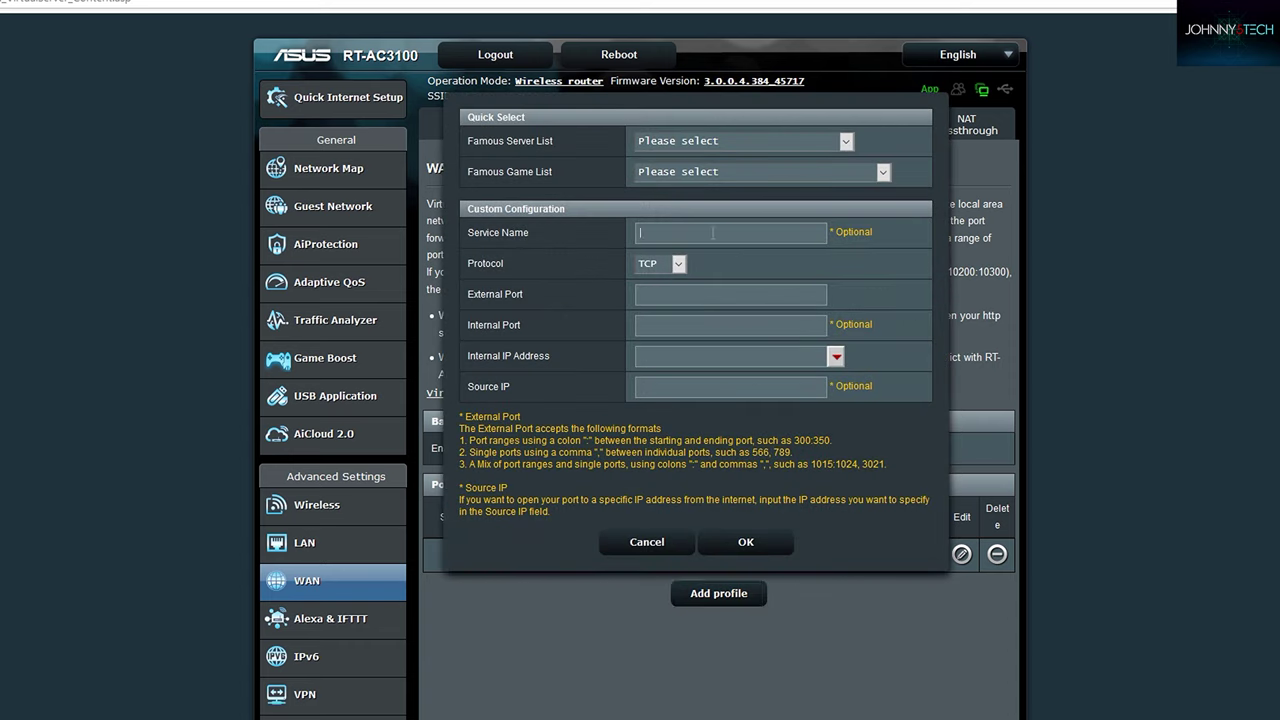
text(MW)
click(679, 264)
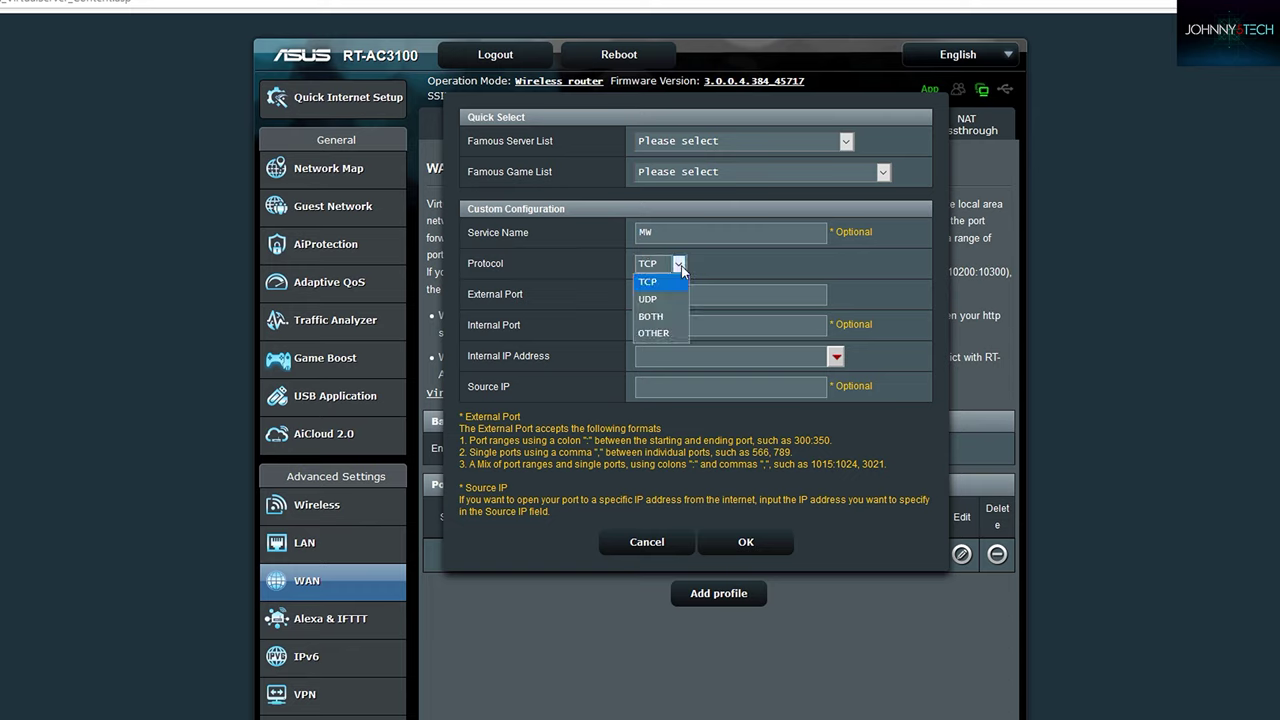
click(648, 300)
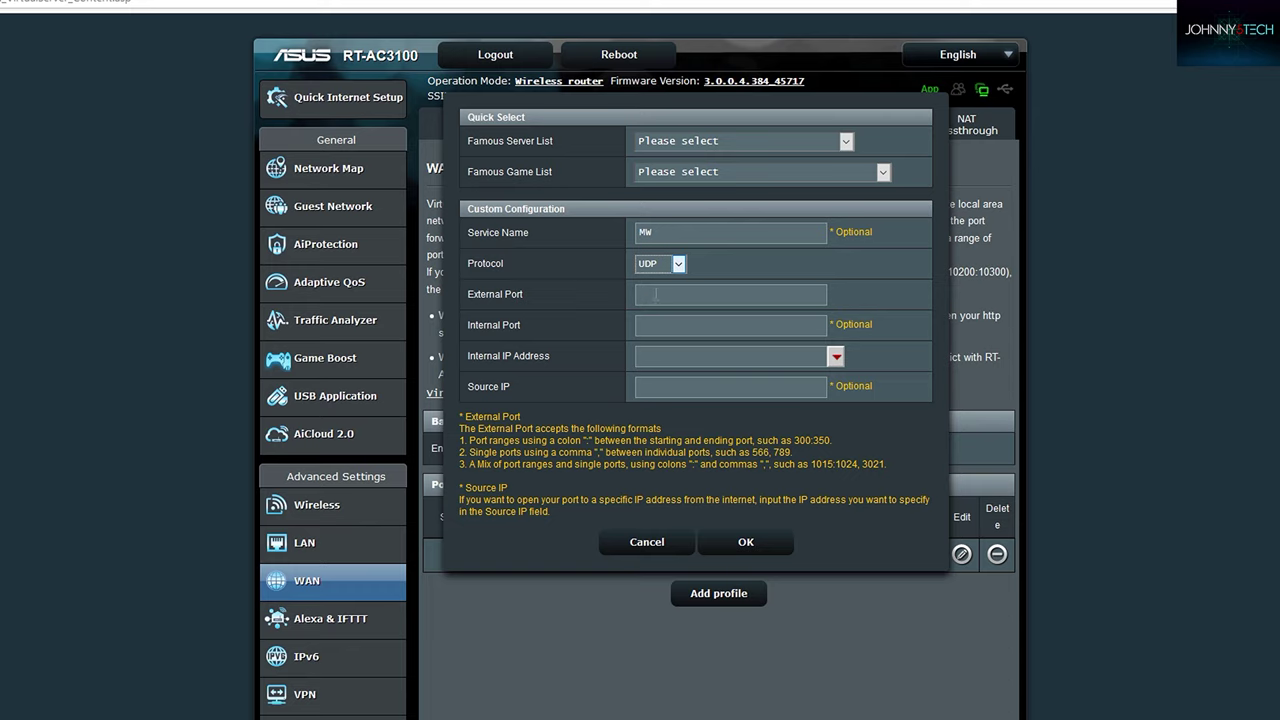
click(656, 294)
text(30)
key(Tab)
text(3074)
key(Tab)
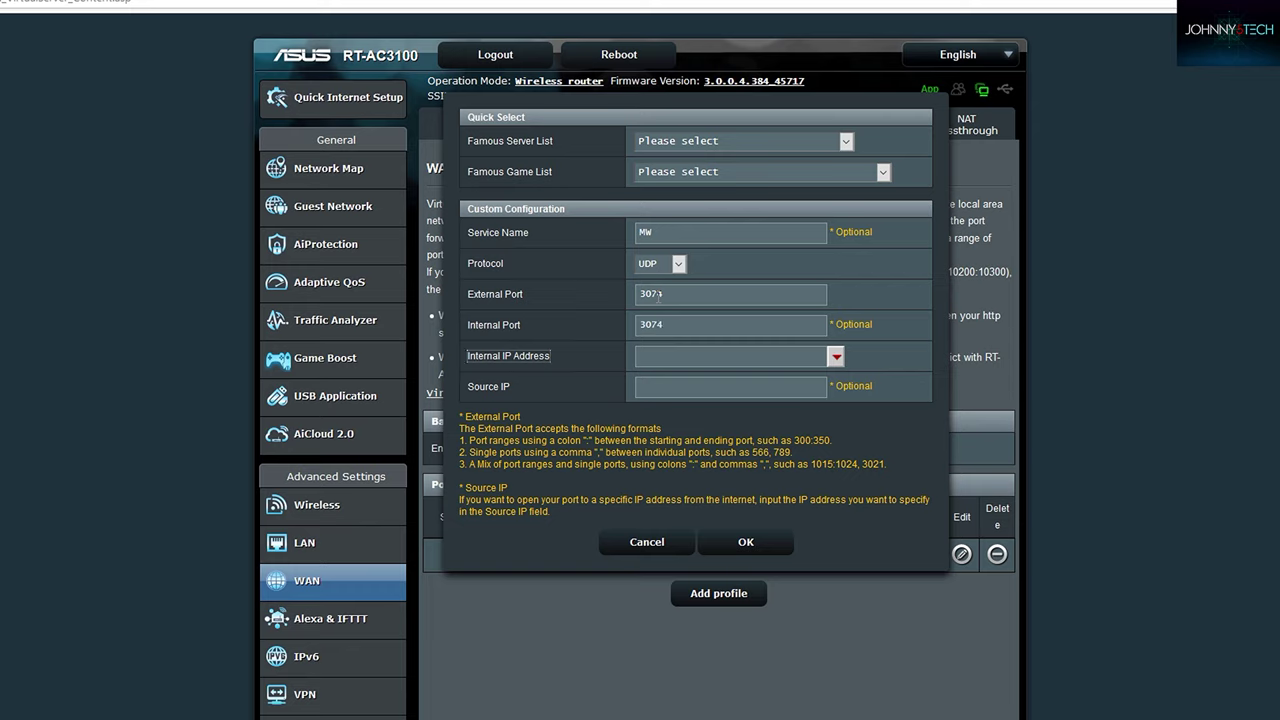
click(706, 356)
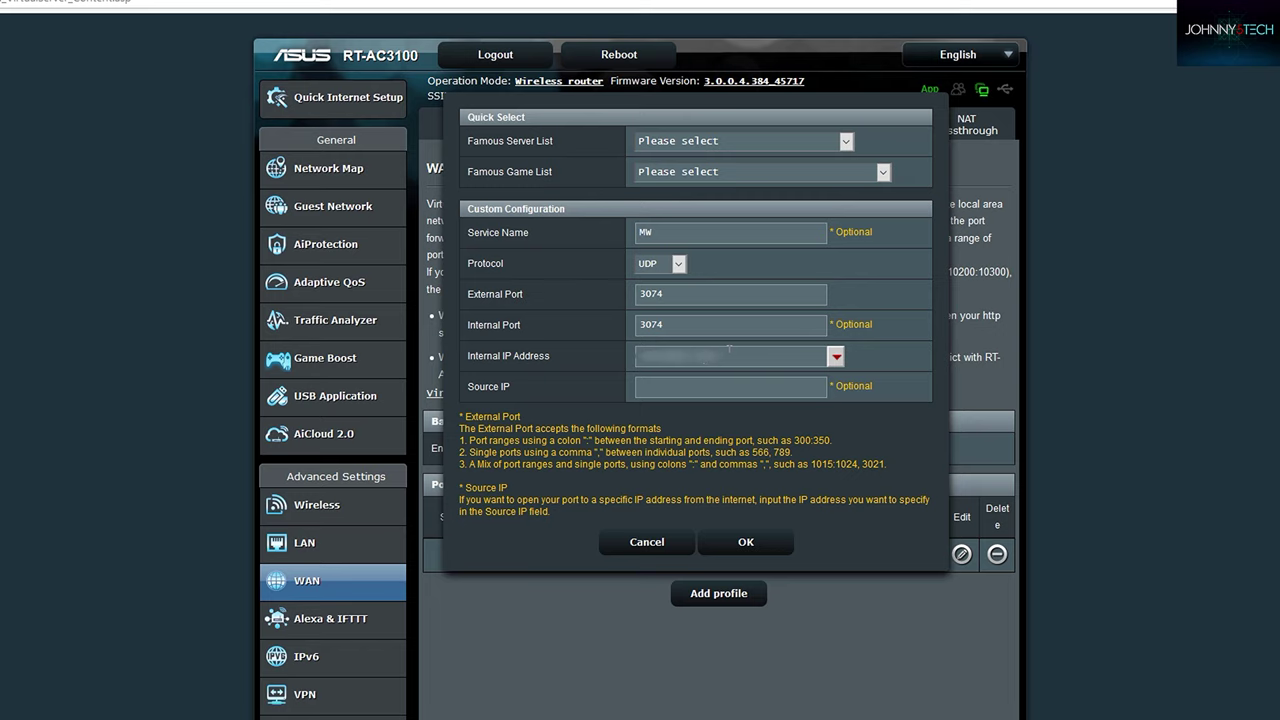
click(746, 542)
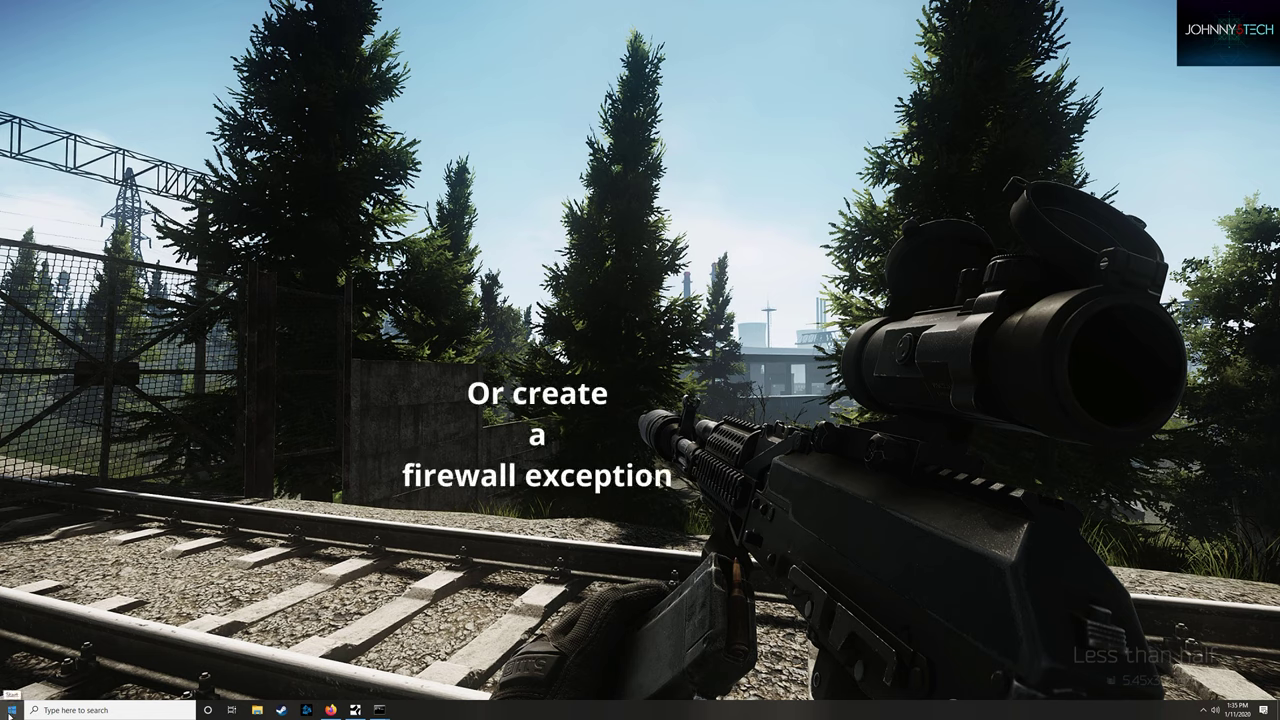
Step: Search 'firewall' and open Windows Defender Firewall
right_click(12, 702)
click(55, 648)
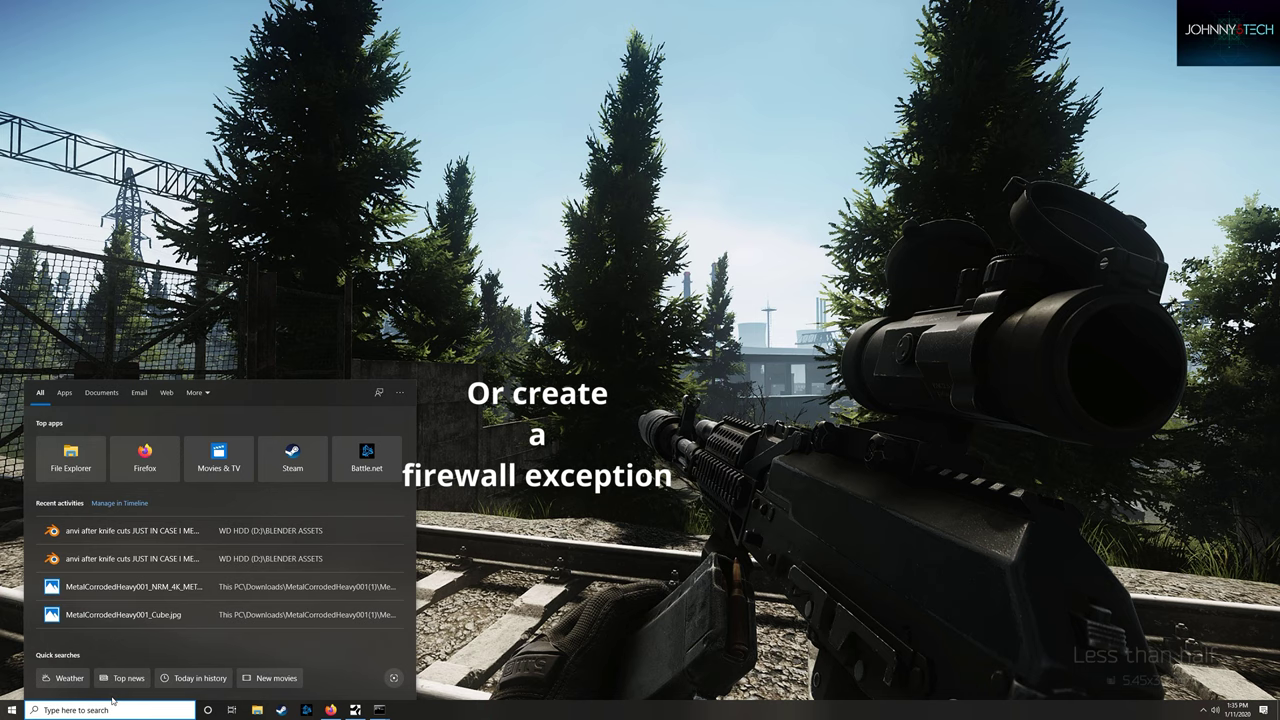
text(firewall)
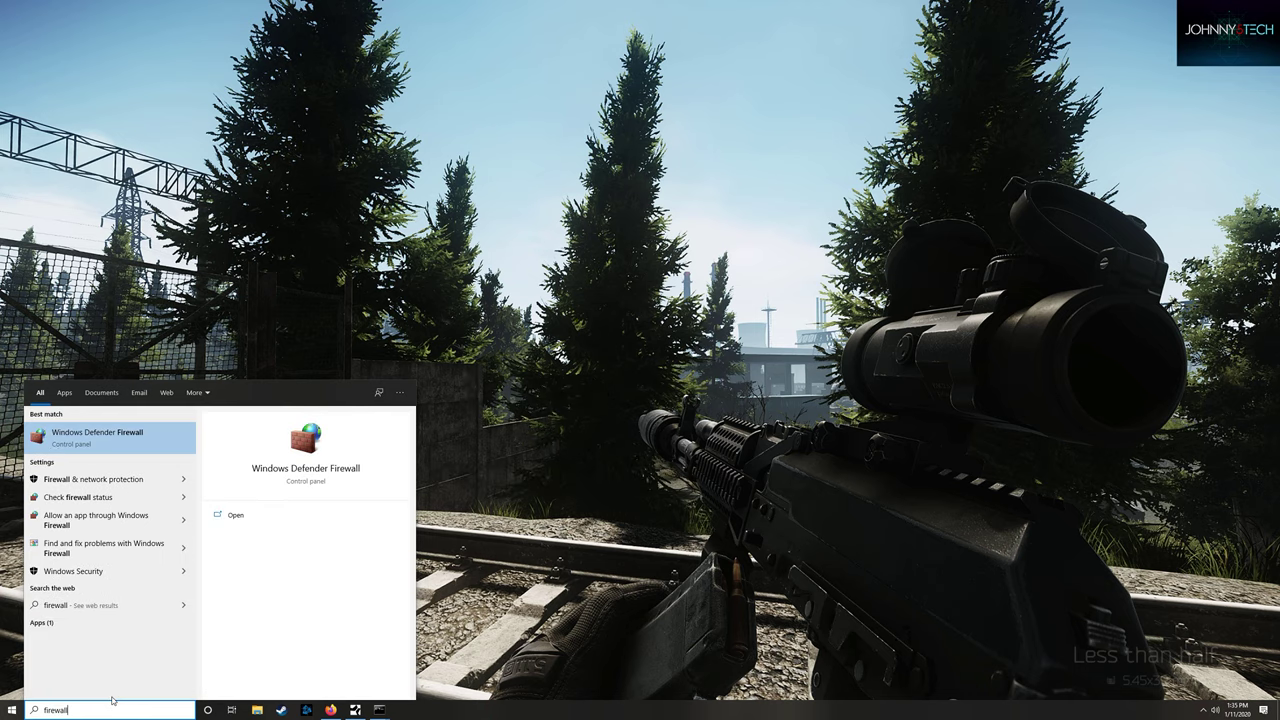
click(142, 434)
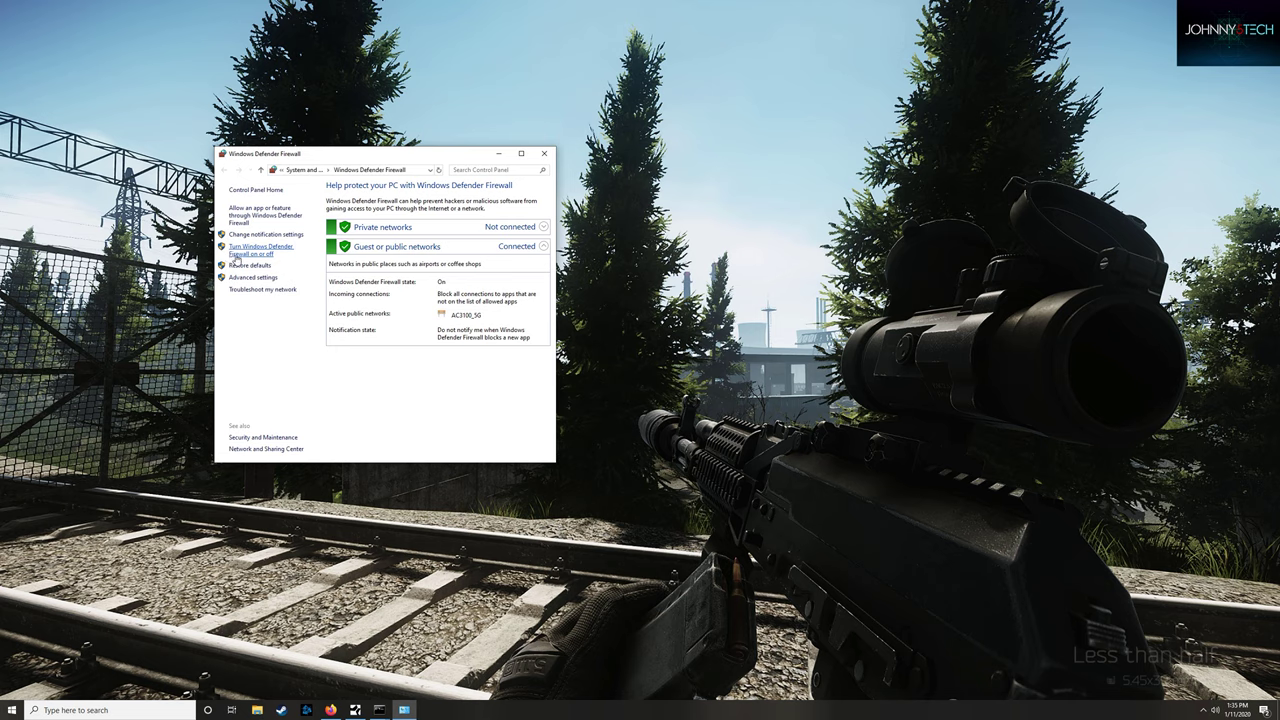
Step: Turn the firewall off for both private and public networks and apply
click(237, 257)
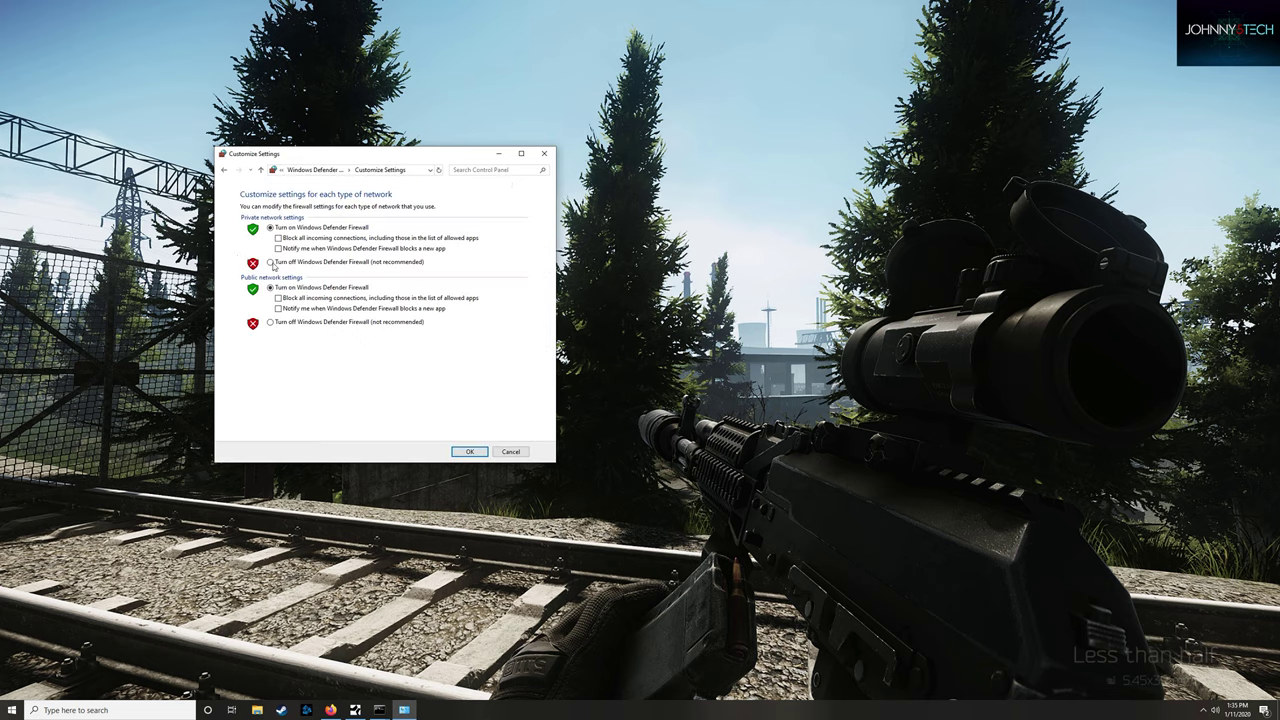
click(269, 261)
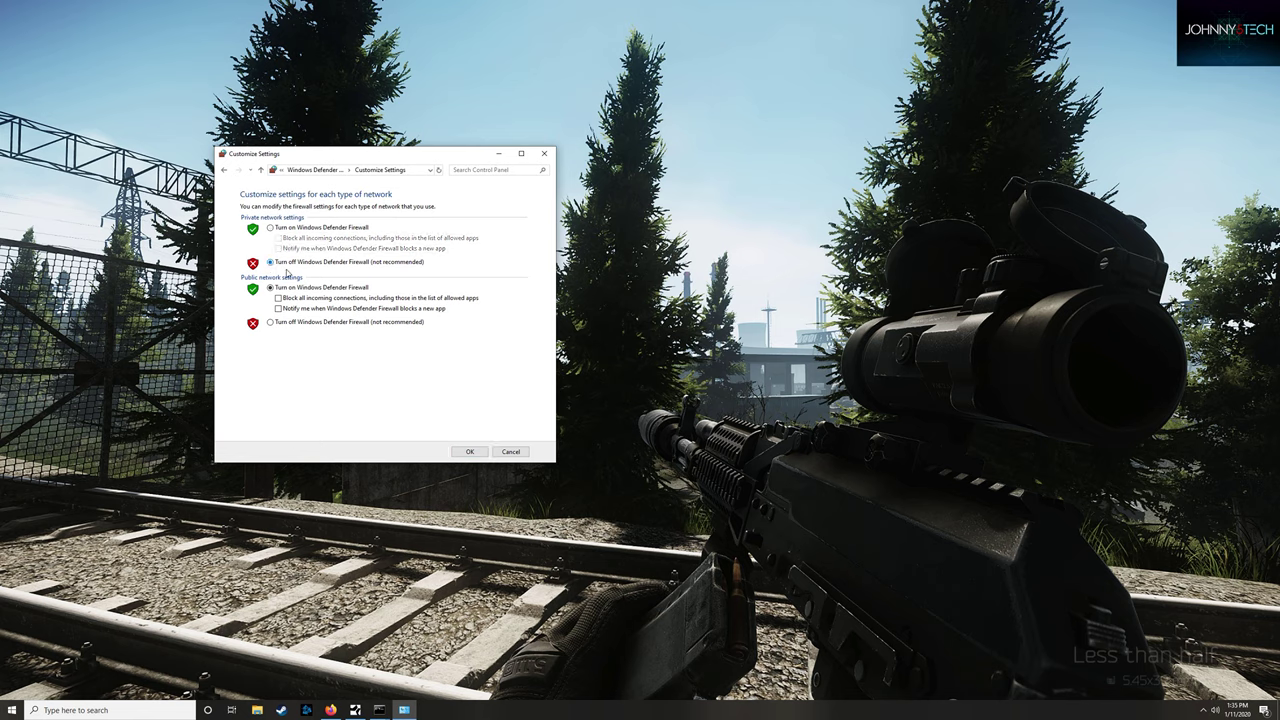
click(269, 322)
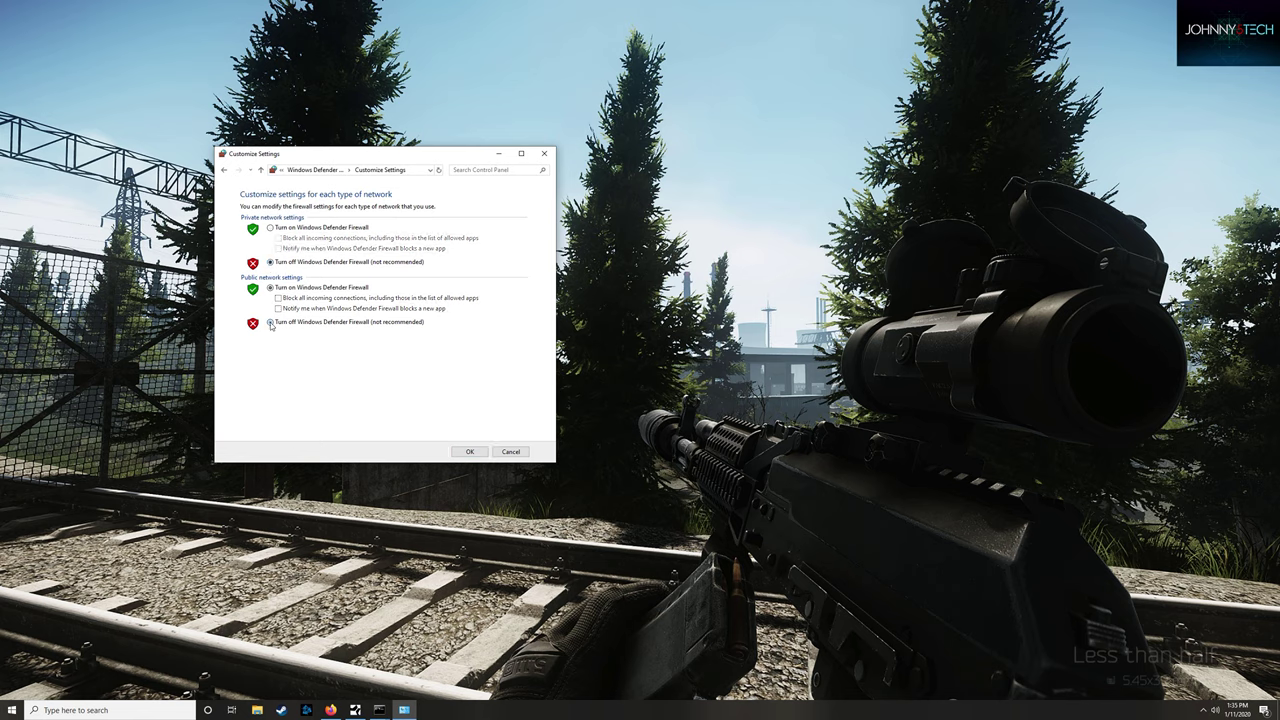
click(469, 451)
Step: Close the firewall window and open Modern Warfare's Options to check NAT Type Open
click(544, 153)
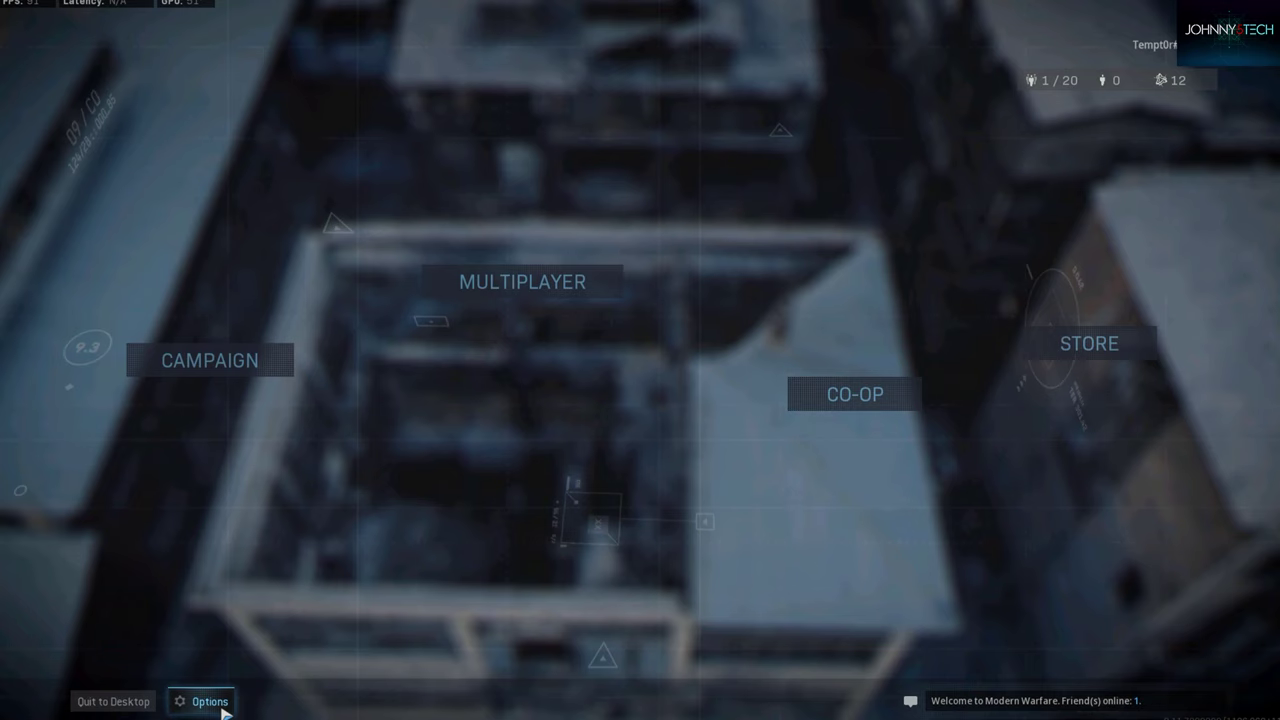
click(205, 701)
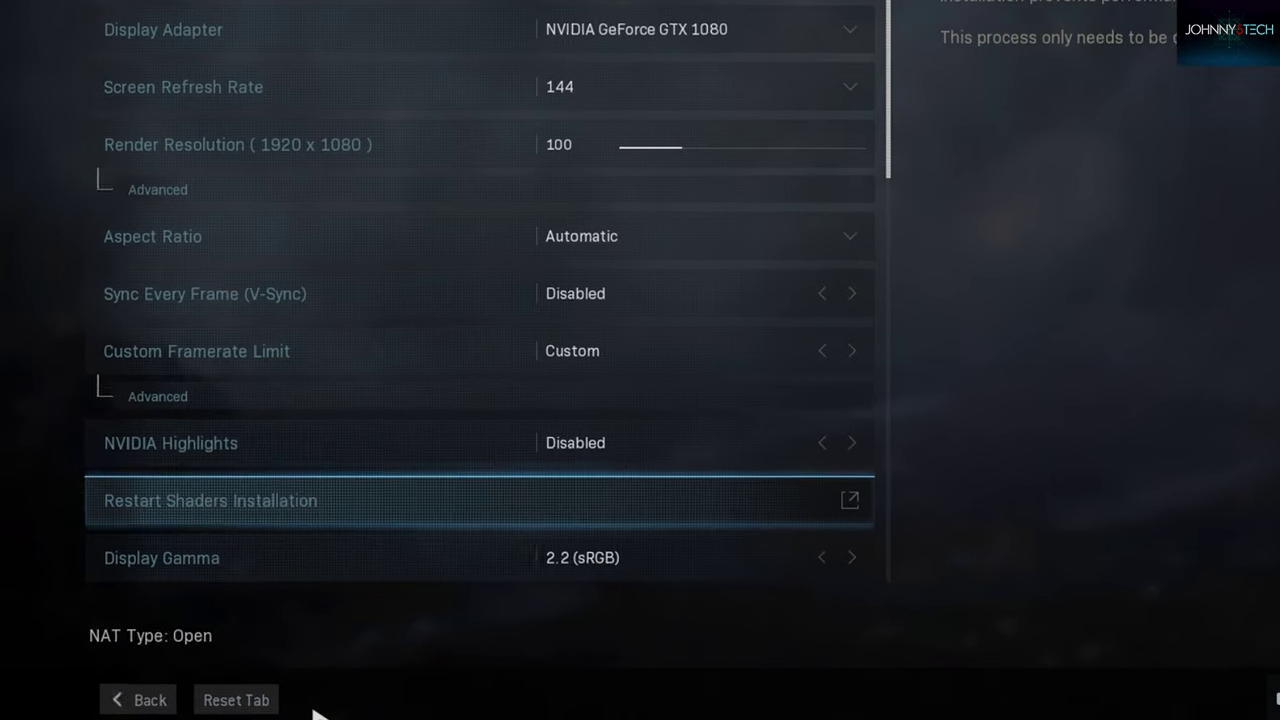